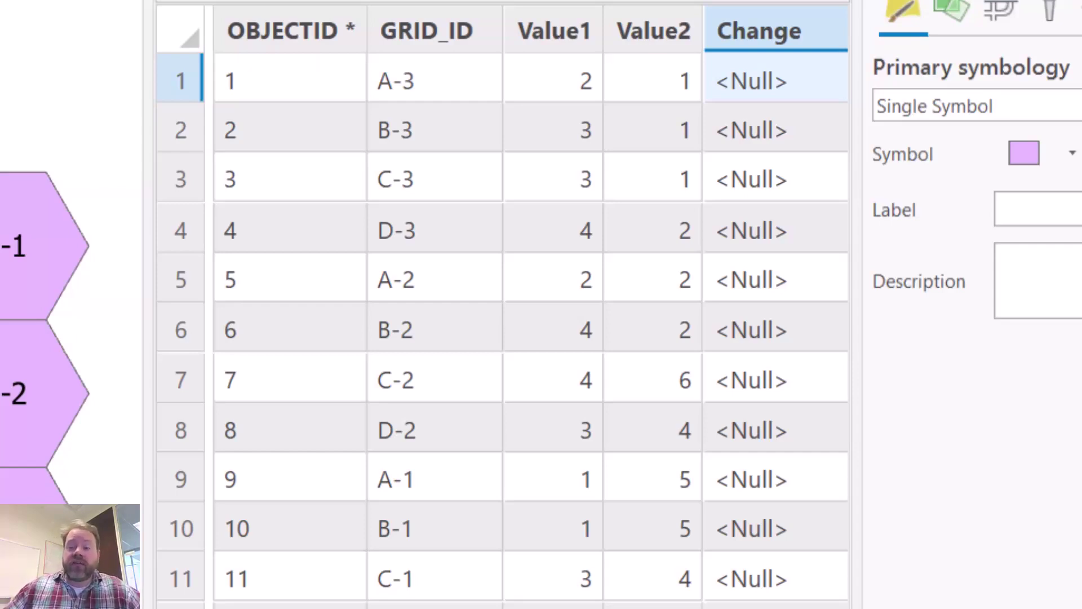
# - Open Calculate Field on the Change field with Arcade as the language and an enlarged dialog
pyautogui.rightClick(790, 39)
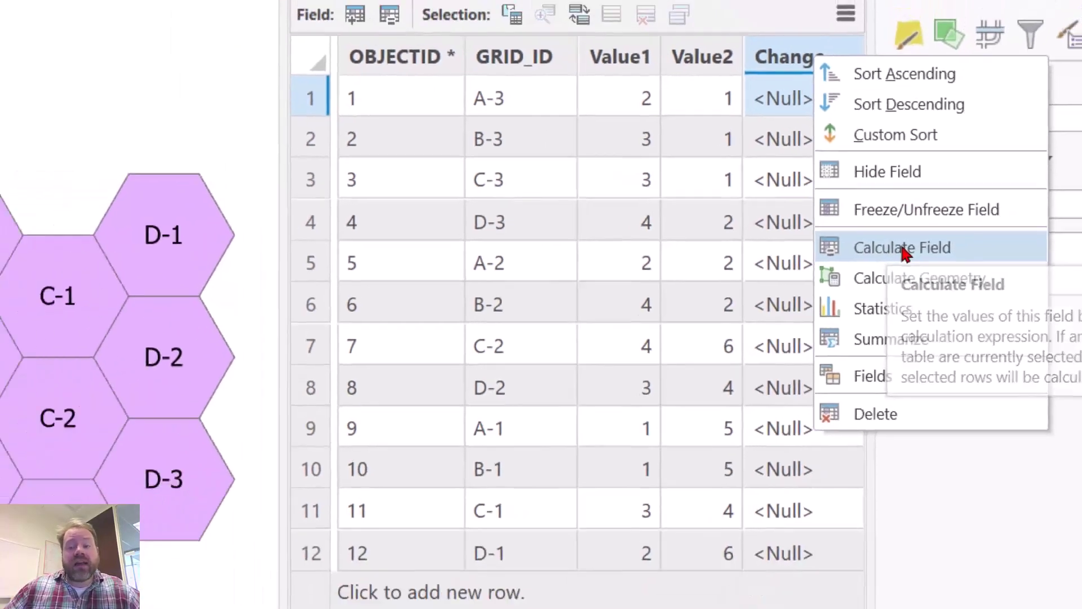
pyautogui.click(896, 262)
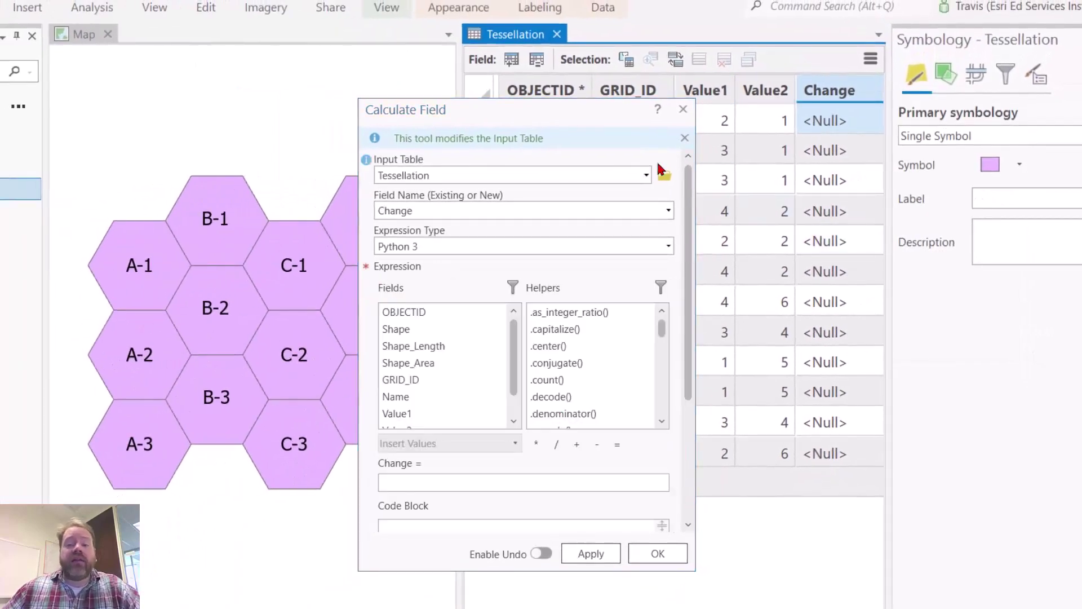
pyautogui.moveTo(540, 110); pyautogui.dragTo(324, 15)
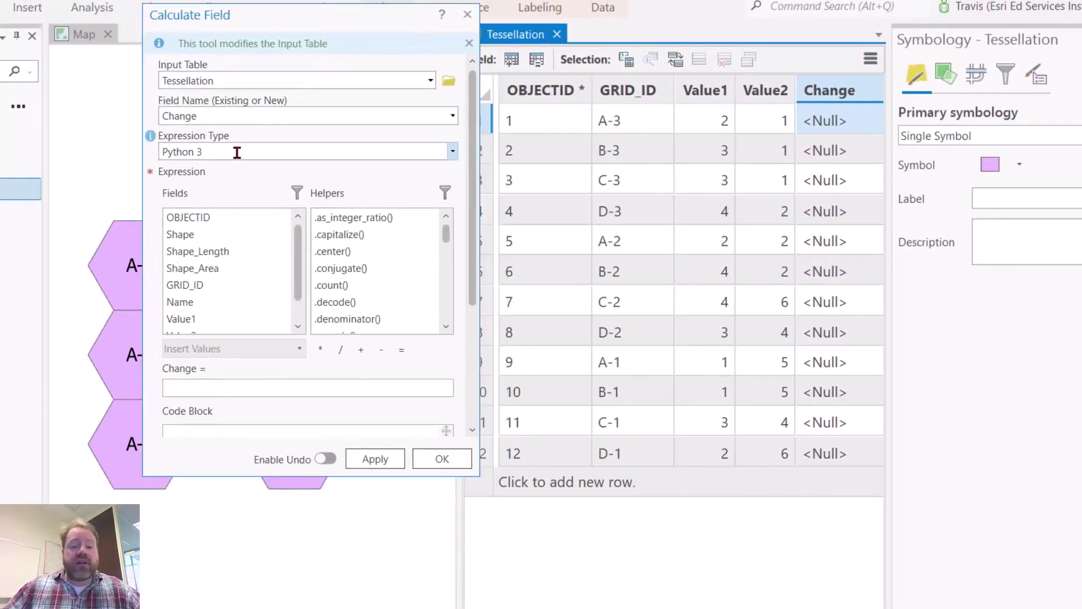
pyautogui.click(453, 151)
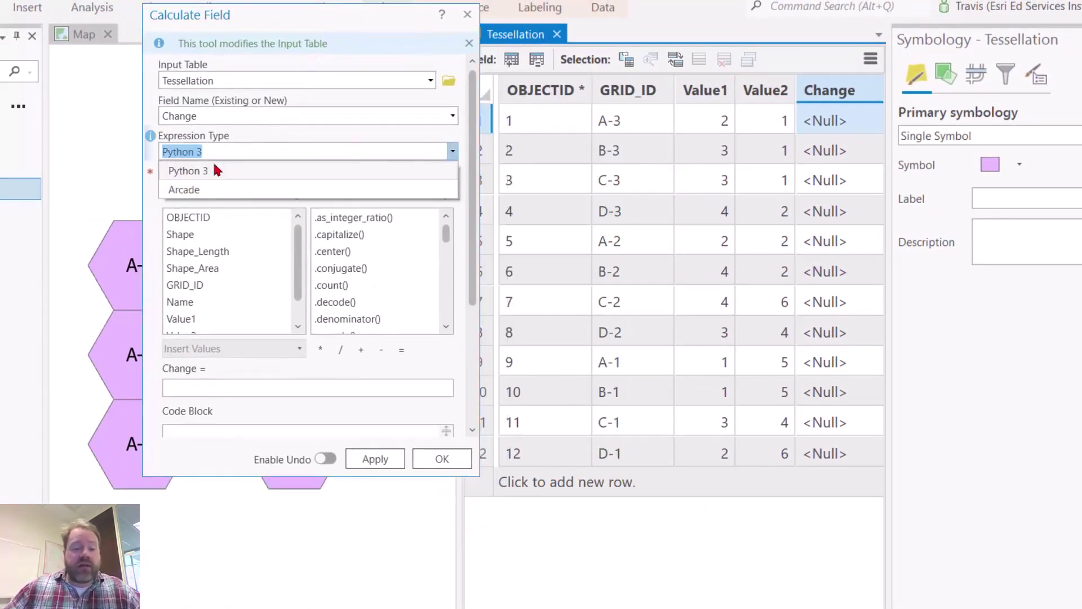
pyautogui.click(198, 192)
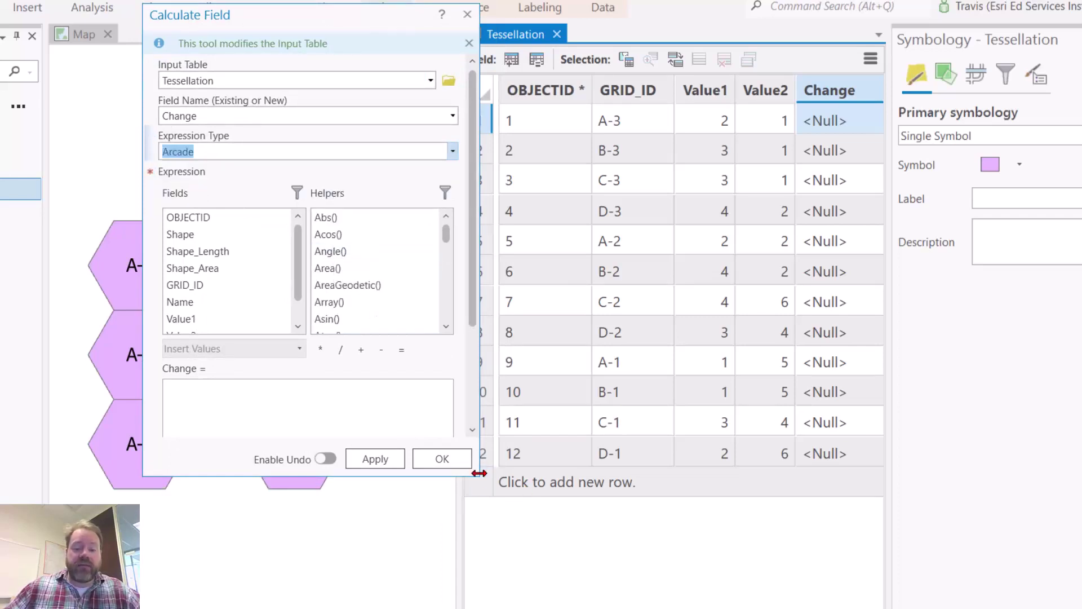
pyautogui.moveTo(479, 473); pyautogui.dragTo(987, 473)
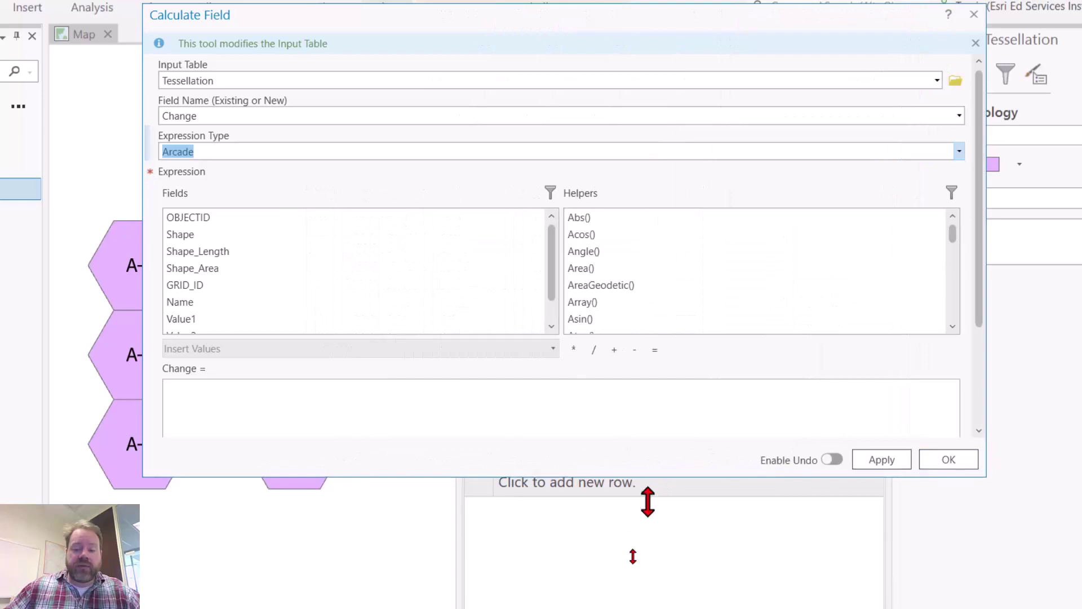
pyautogui.moveTo(648, 502); pyautogui.dragTo(648, 606)
pyautogui.click(195, 395)
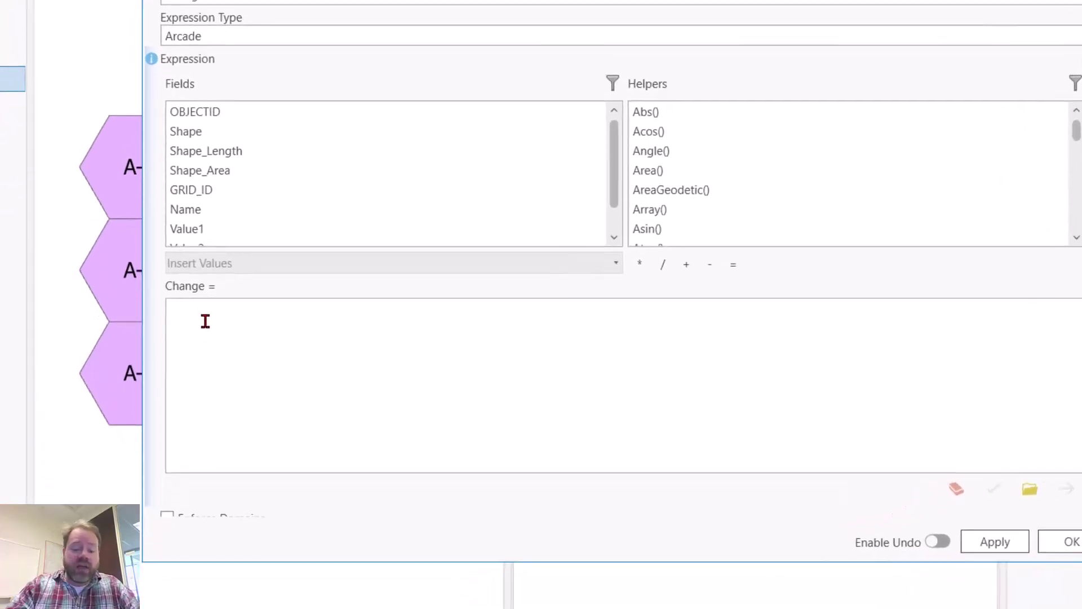
# - Start the When() expression: return "Decrease" when $feature.Value1 > $feature.Value2
pyautogui.write('When(')
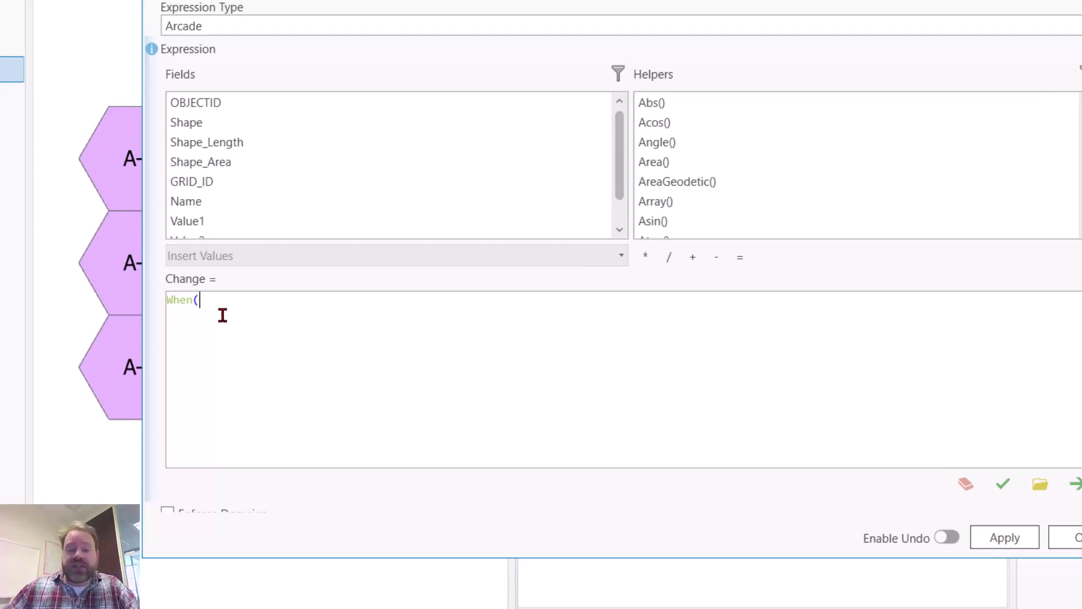
pyautogui.scroll(-1, 247, 205)
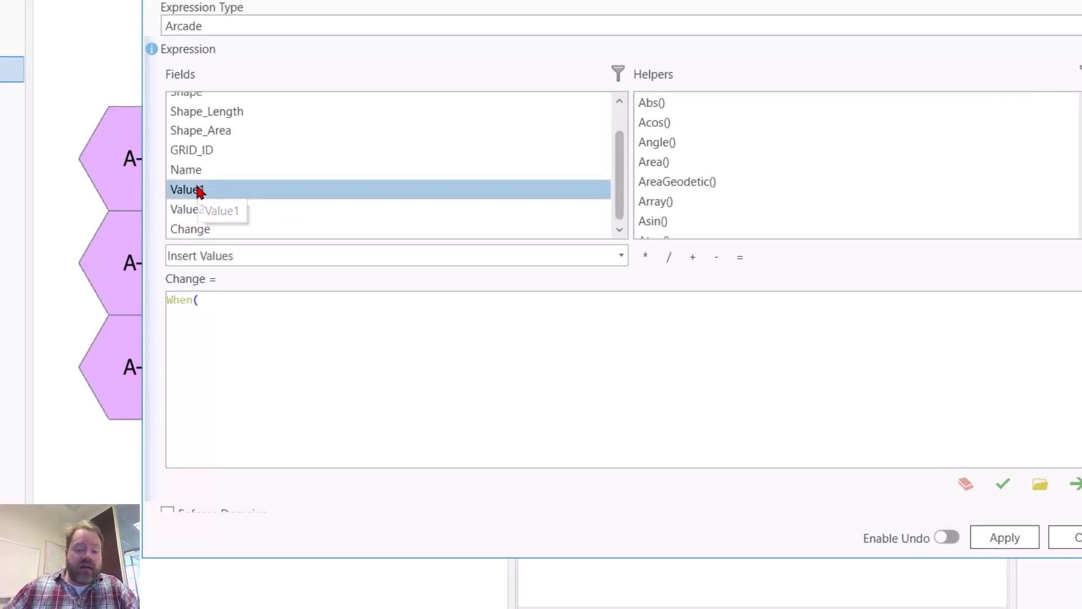
pyautogui.doubleClick(197, 189)
pyautogui.write('>')
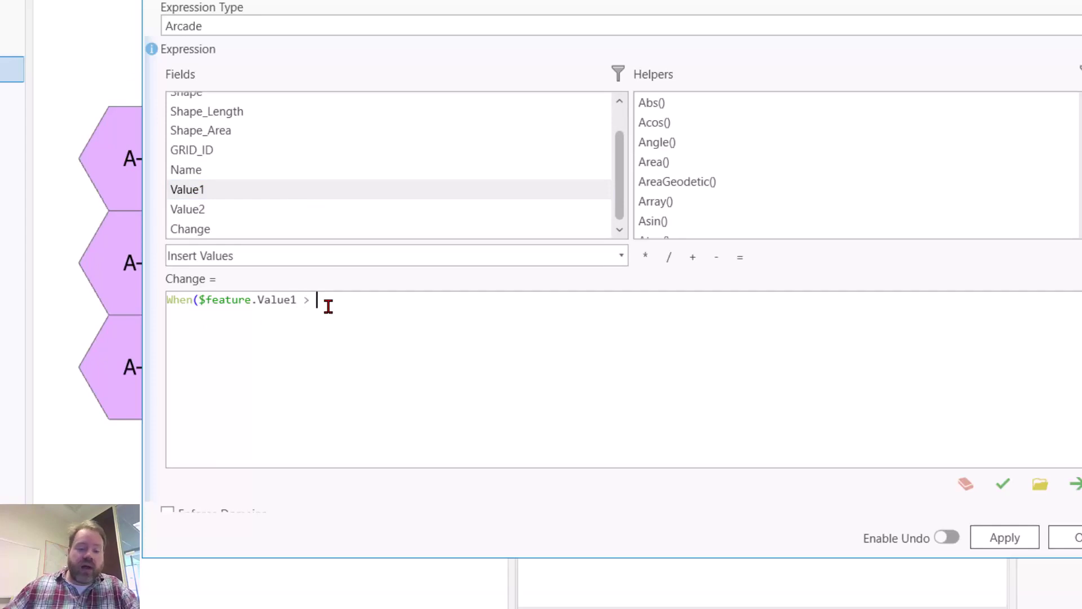
pyautogui.click(206, 215)
pyautogui.doubleClick(206, 215)
pyautogui.click(462, 308)
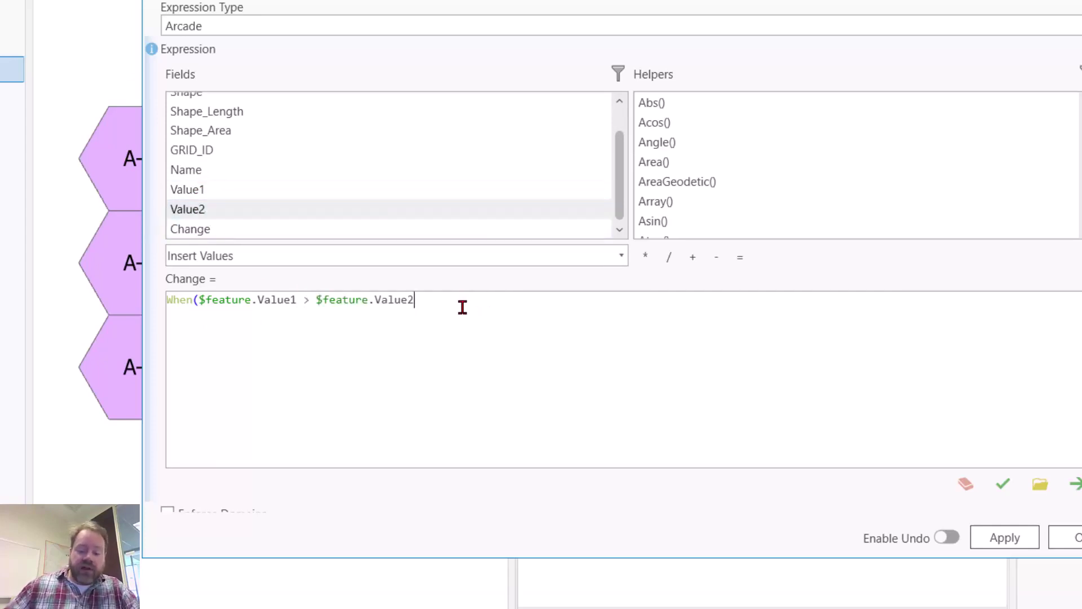
pyautogui.write(', "D')
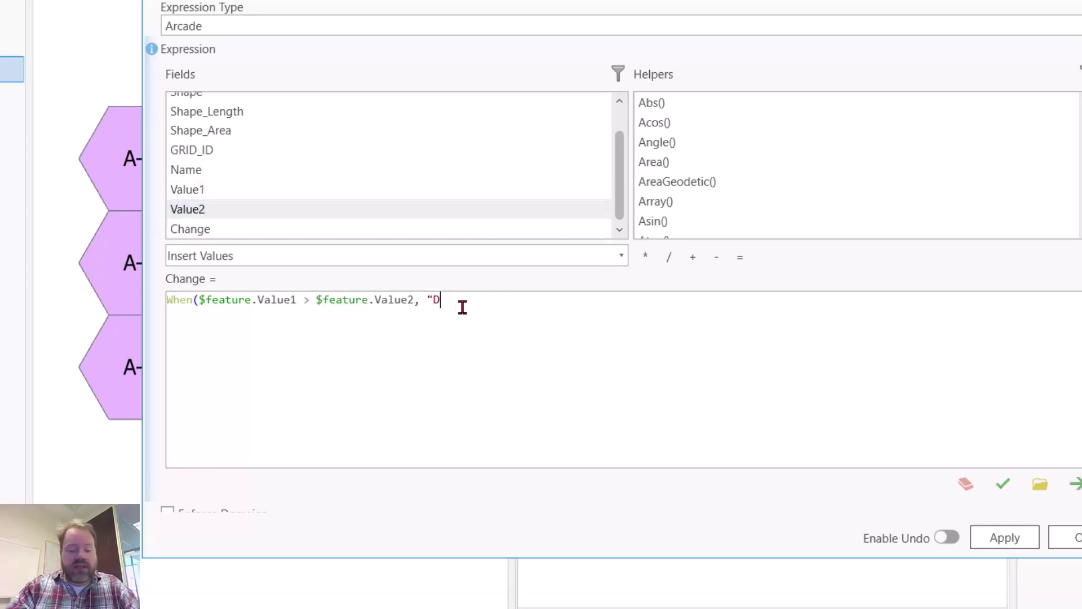
pyautogui.write('ecrease"')
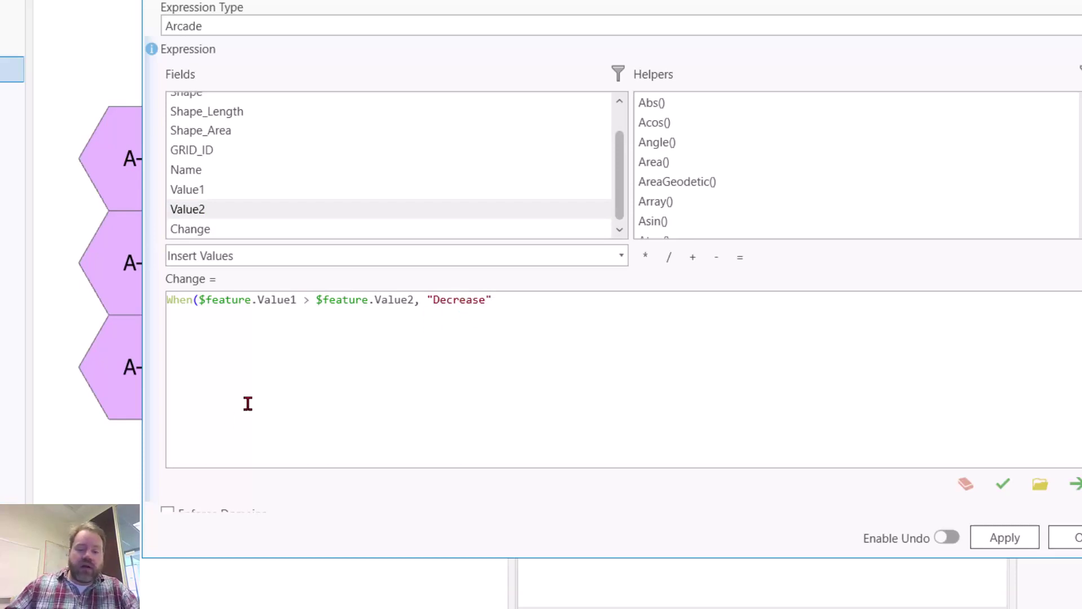
pyautogui.write(',')
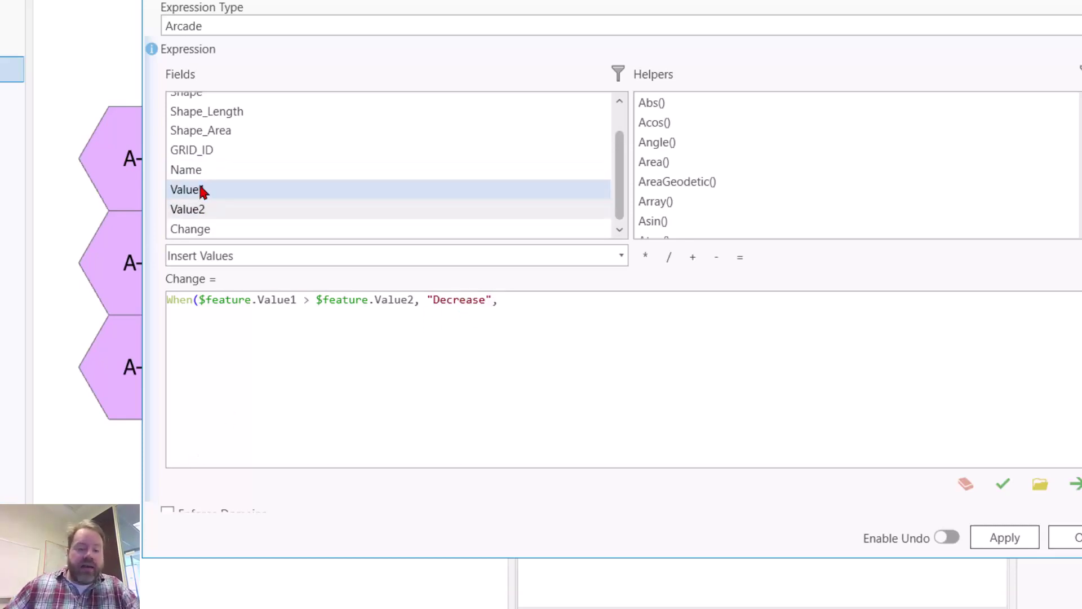
# - Add "Increase" when Value1 < Value2, default "No Change", and verify the expression
pyautogui.doubleClick(199, 190)
pyautogui.write('<')
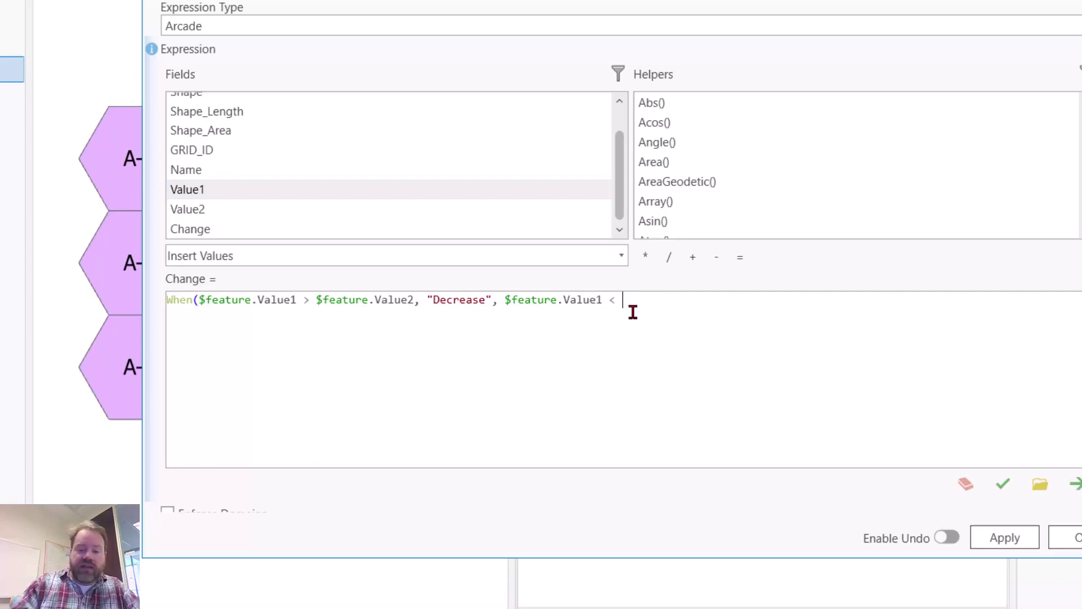
pyautogui.doubleClick(187, 210)
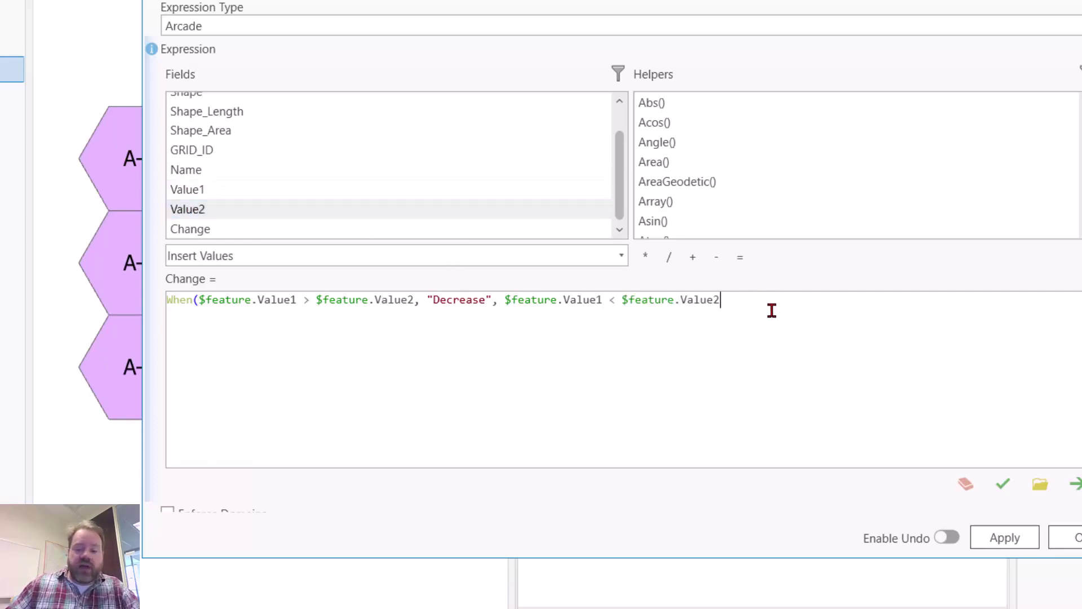
pyautogui.write(', "I')
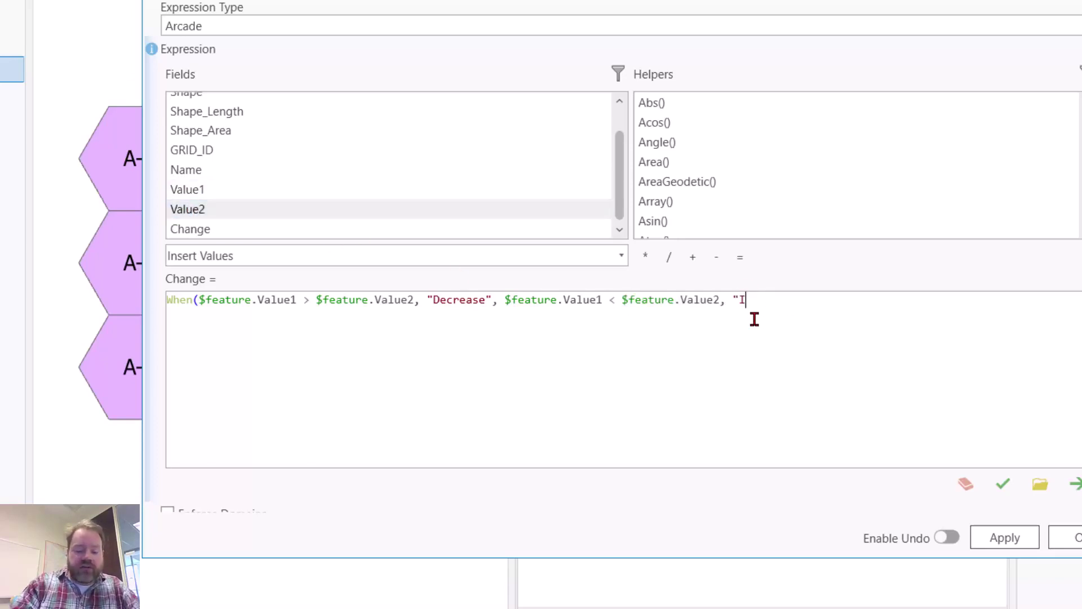
pyautogui.write('ncrease",')
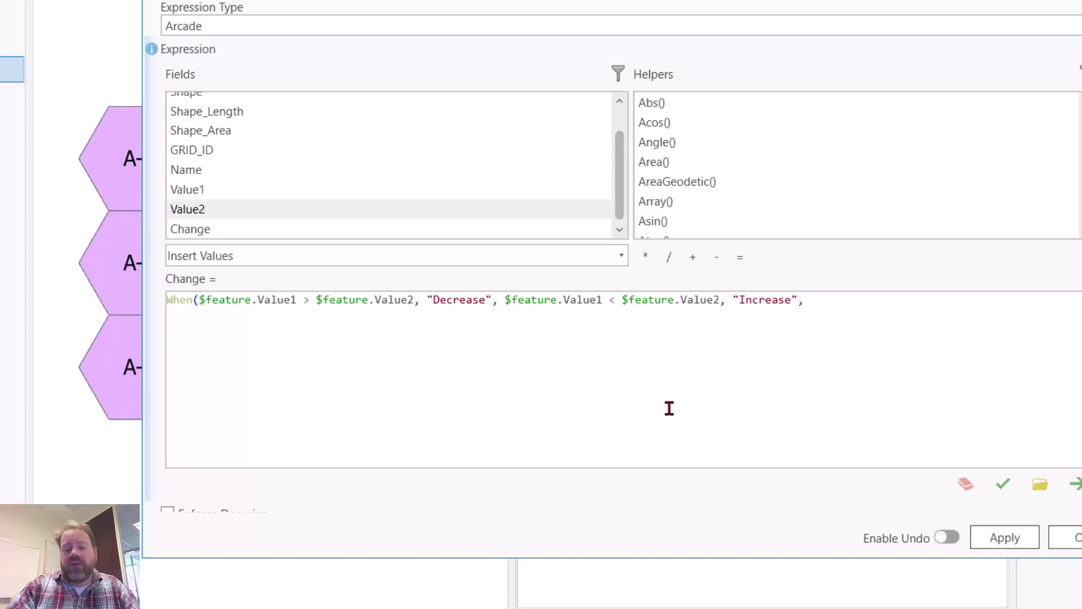
pyautogui.write('"')
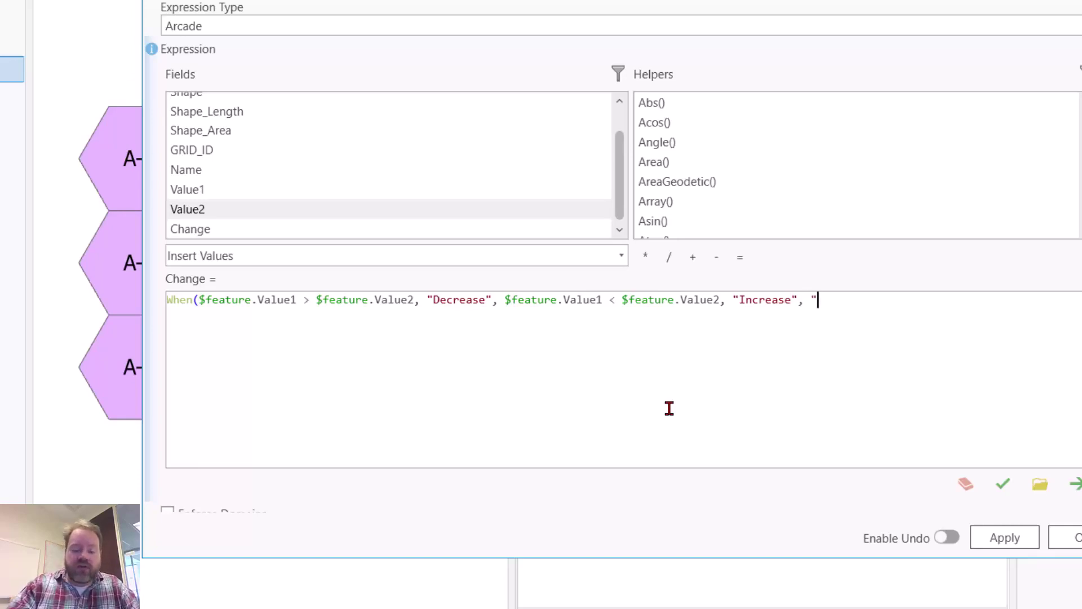
pyautogui.write('No Change"')
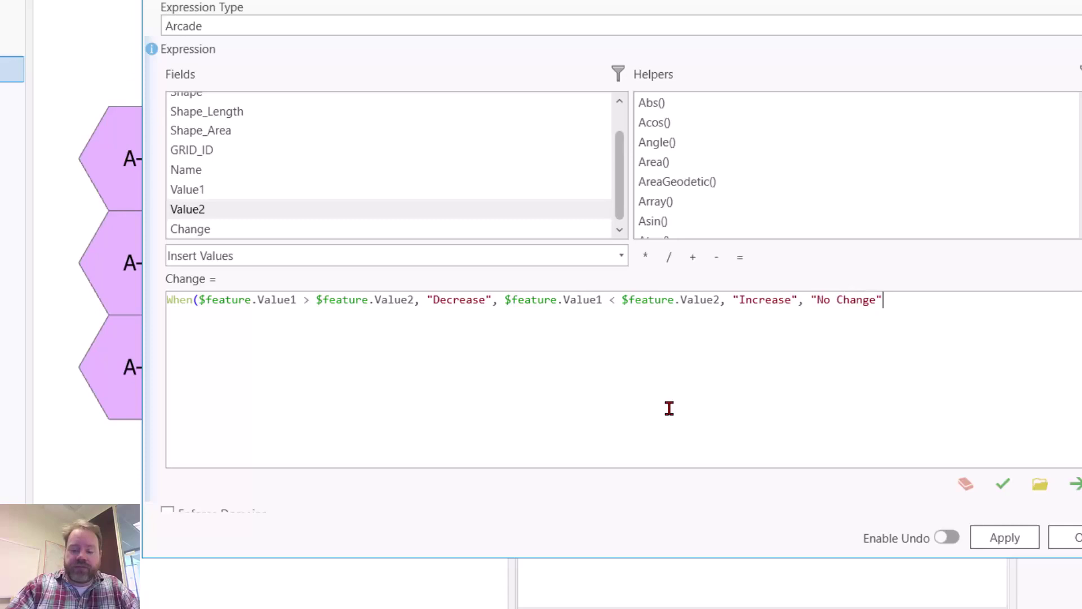
pyautogui.write(')')
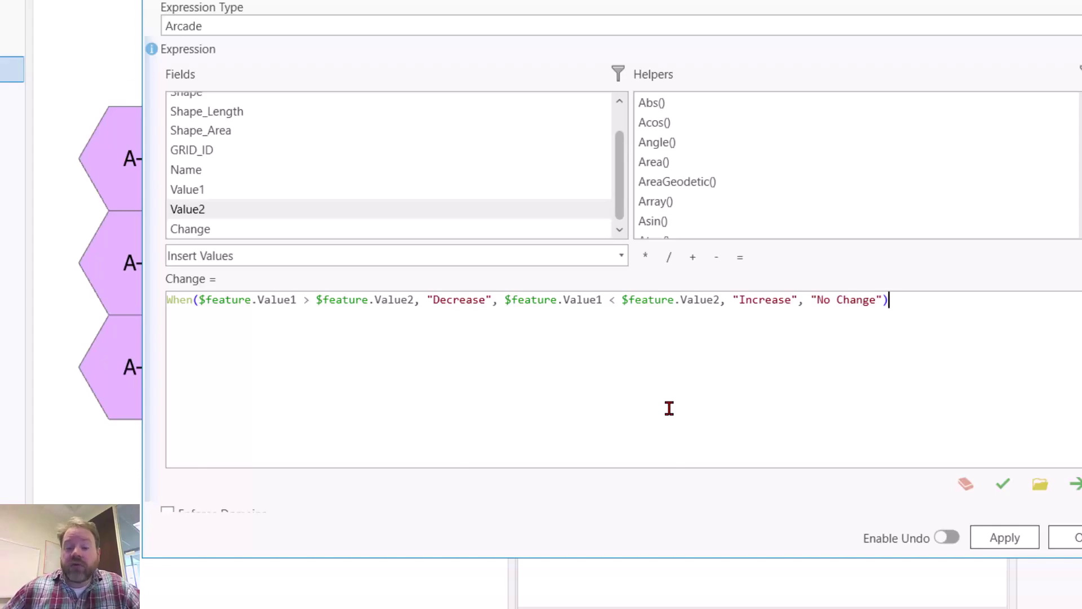
pyautogui.click(1004, 483)
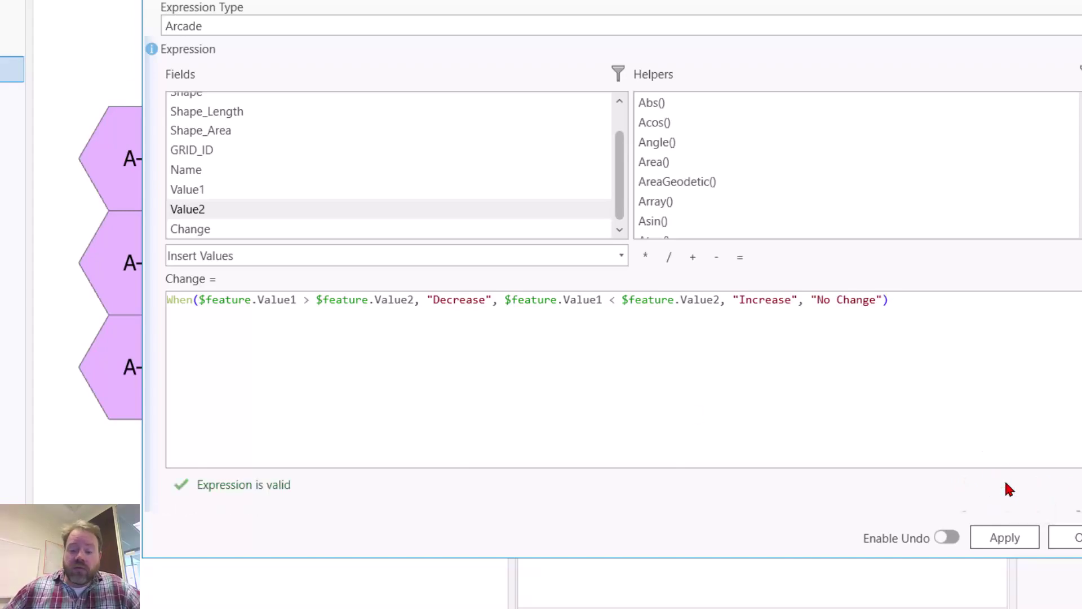
# - Run the Change calculation and switch the layer's symbology to Unique Values
pyautogui.click(1001, 539)
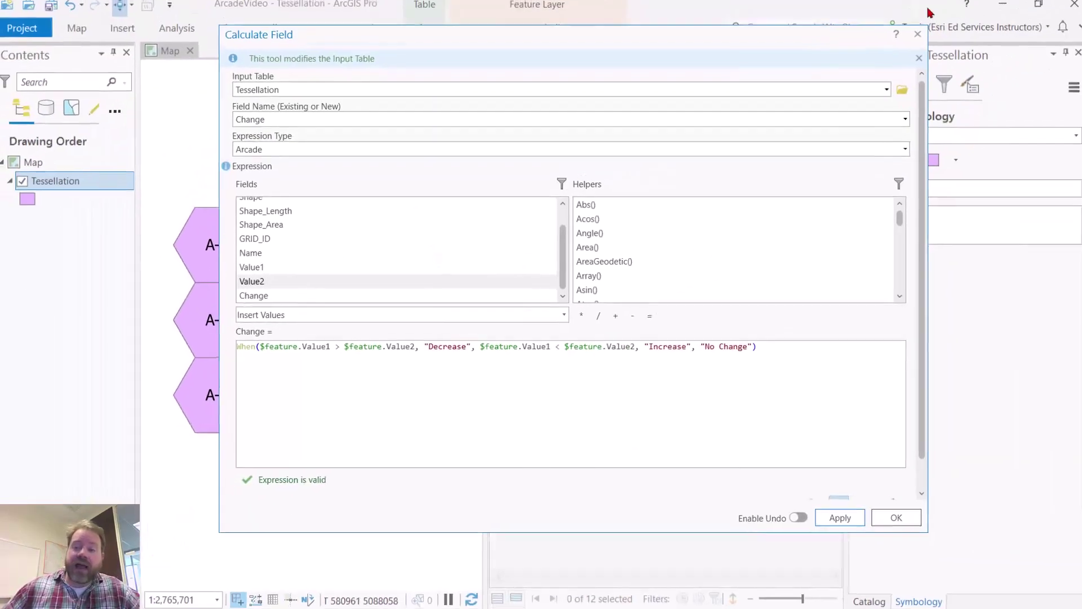
pyautogui.click(914, 37)
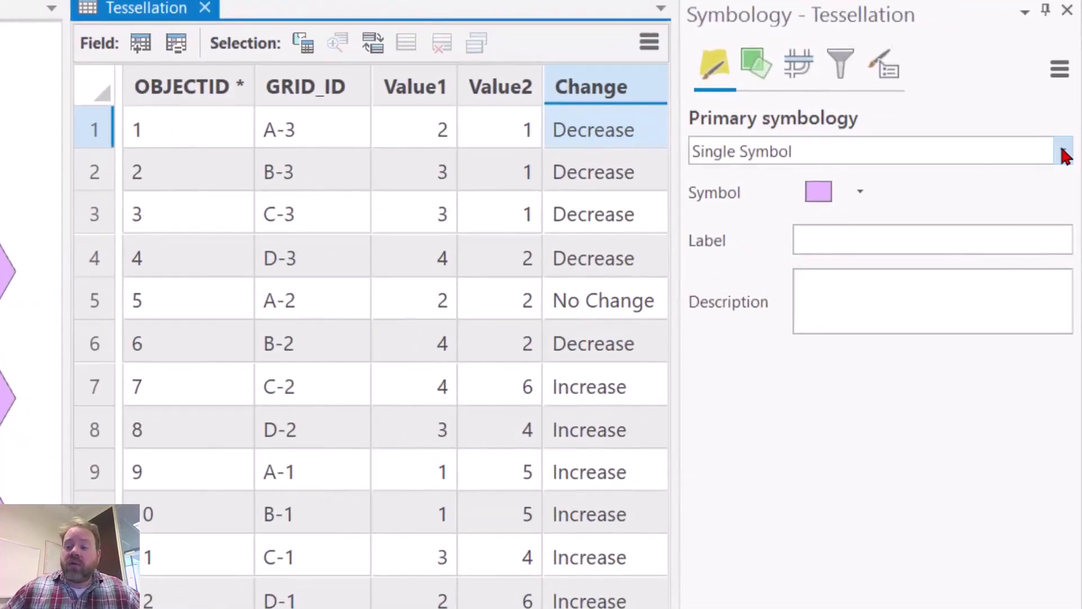
pyautogui.click(1064, 153)
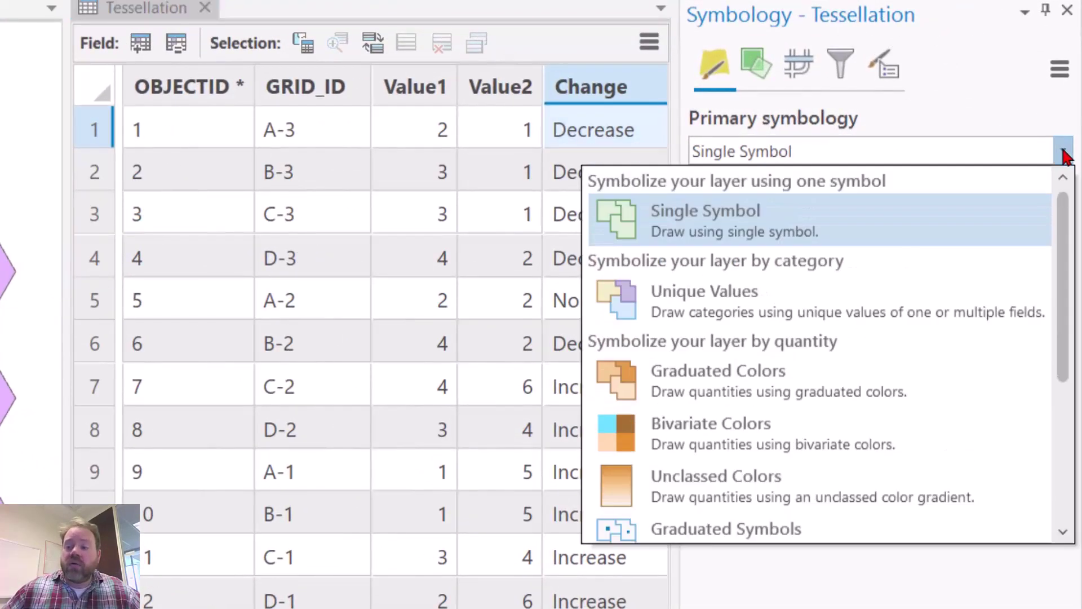
pyautogui.click(735, 304)
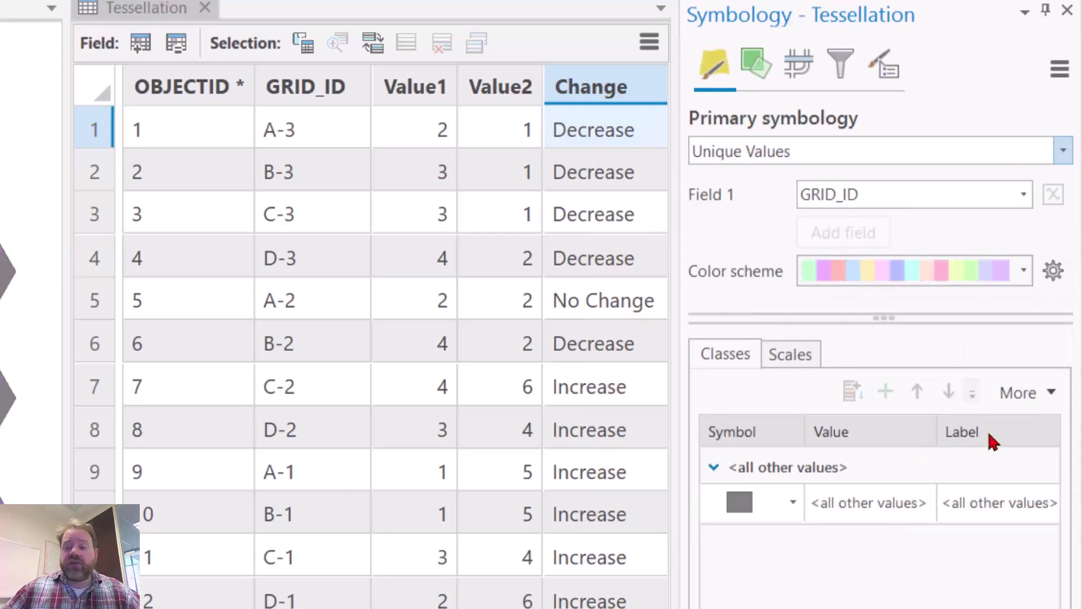
# - Symbolize by Change, with No Change between Decrease and Increase, in 3-Color Diverging colours
pyautogui.click(1025, 198)
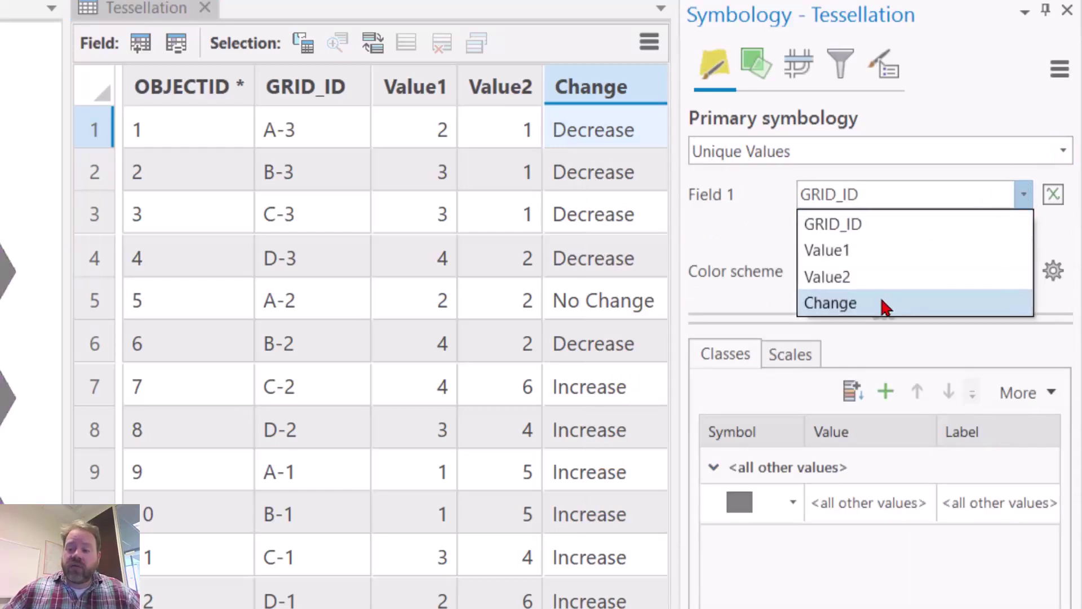
pyautogui.click(886, 303)
pyautogui.click(798, 592)
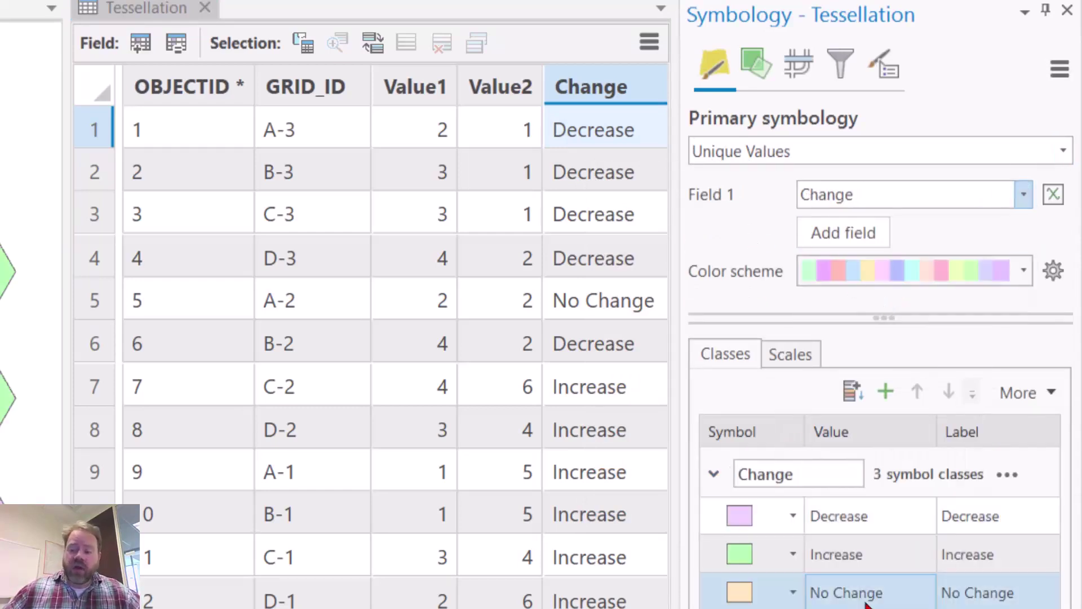
pyautogui.moveTo(856, 595); pyautogui.dragTo(851, 556)
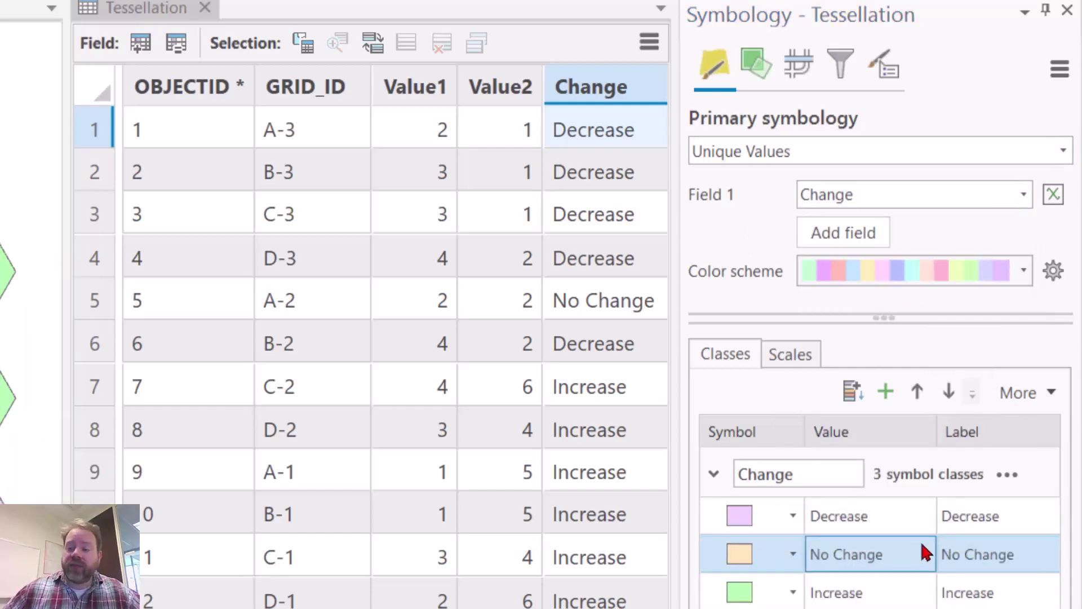
pyautogui.click(1023, 271)
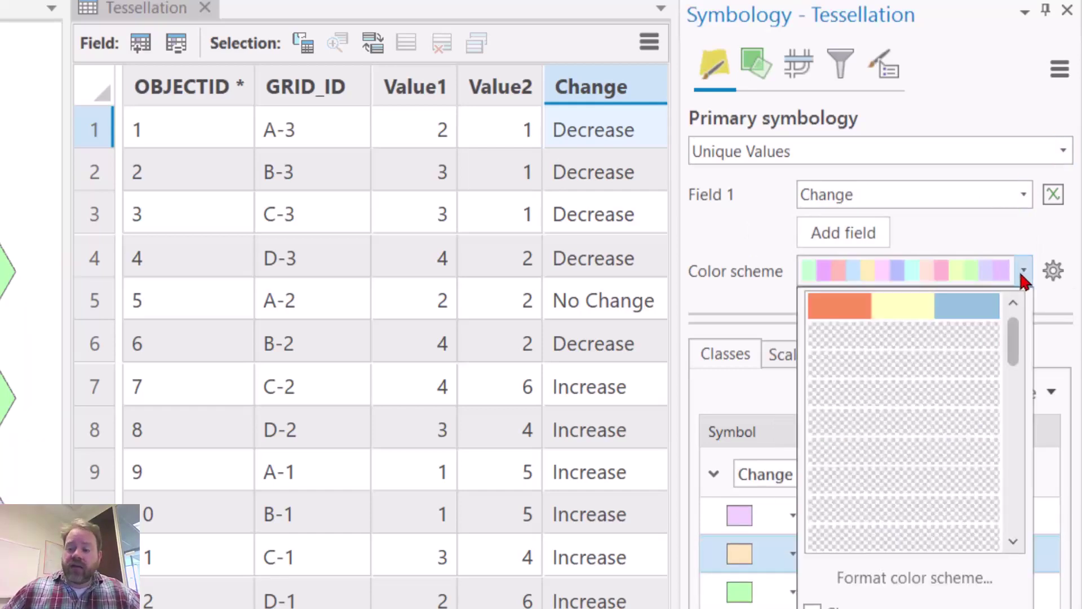
pyautogui.click(891, 303)
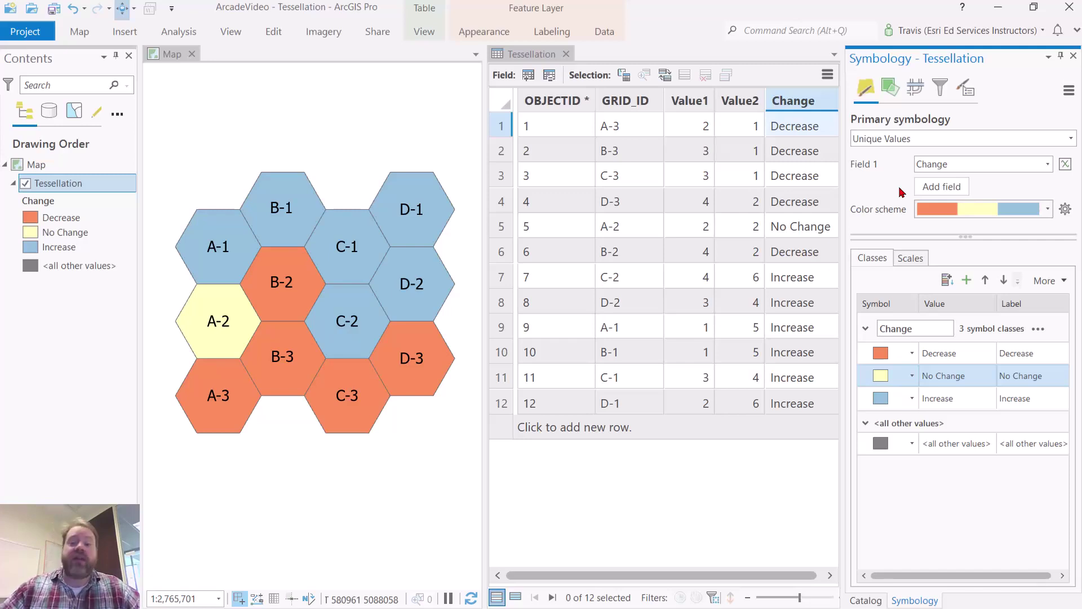
# - Replace Field 1 with the pasted, verified Arcade When() symbology expression
pyautogui.click(1065, 165)
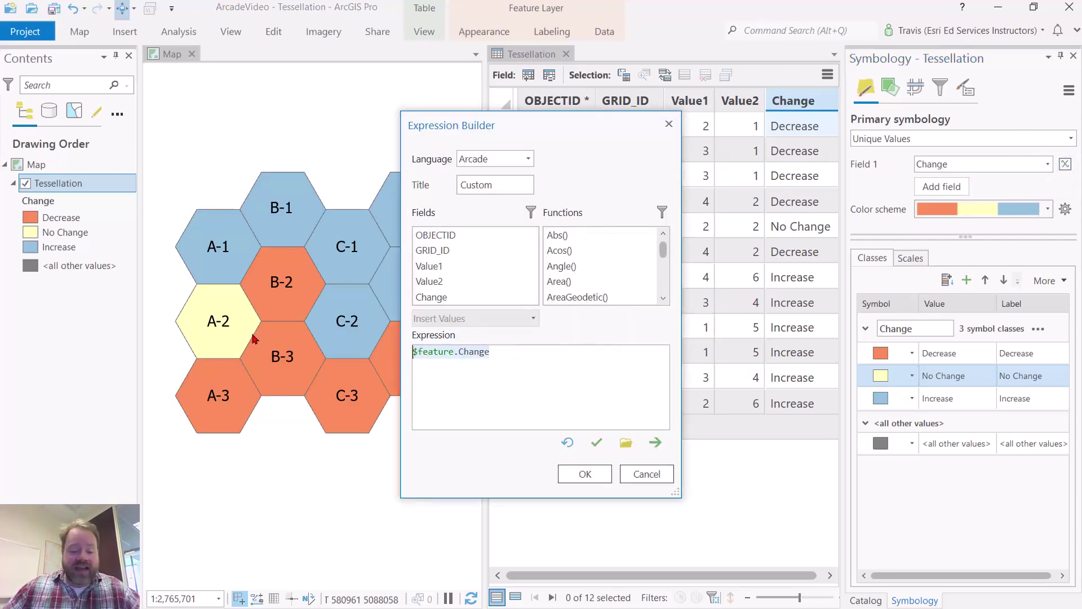
pyautogui.write('When($feature.Value1 > $feature.Value2, "Decrease", $feature.Value1 < $feature.Value2, "Increase", "No Change")')
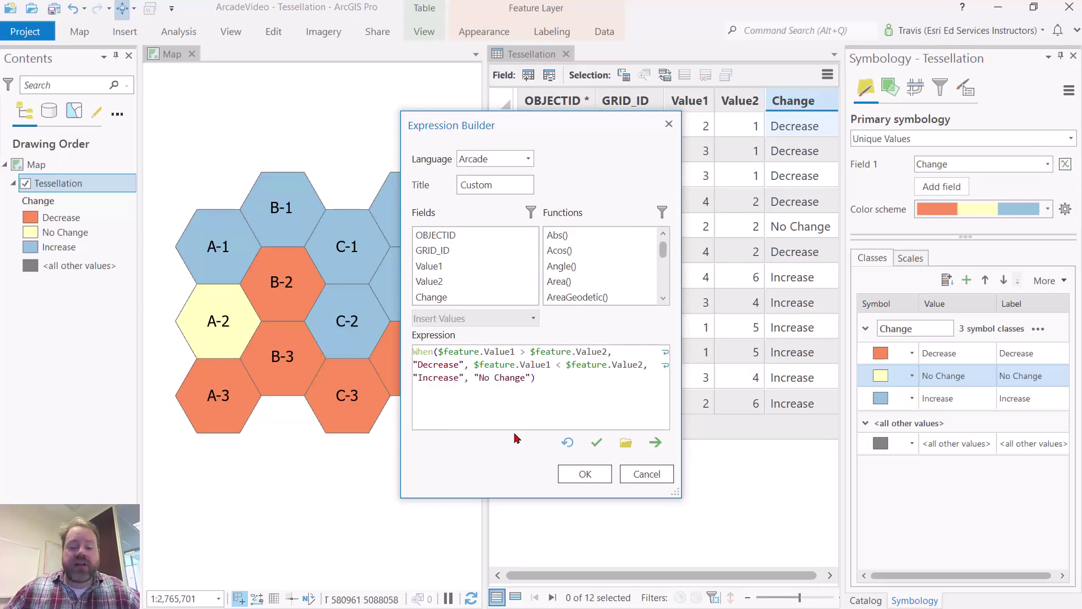
pyautogui.click(597, 442)
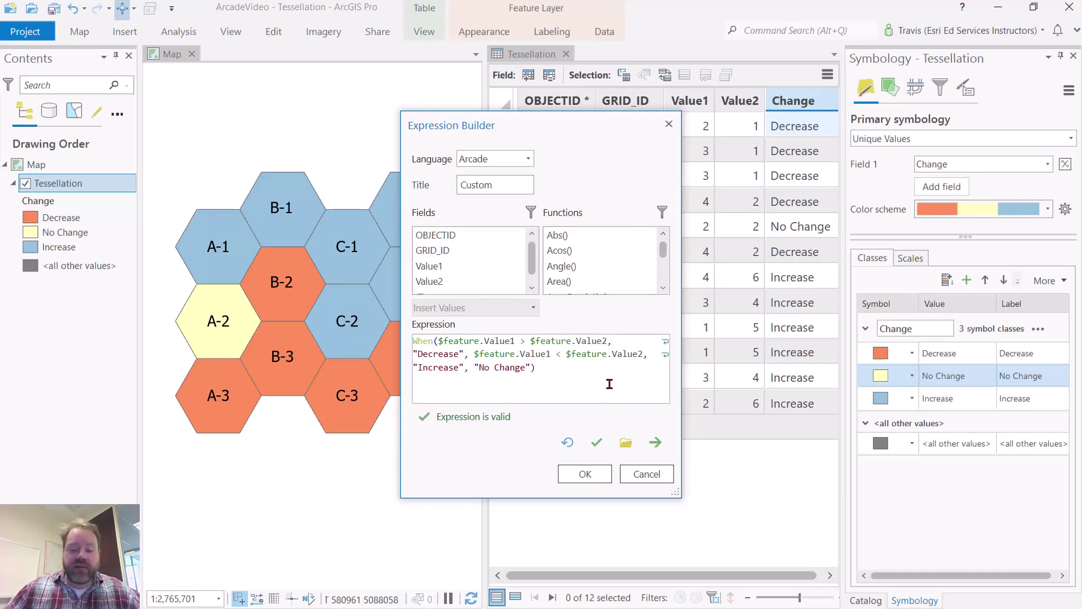
pyautogui.click(589, 479)
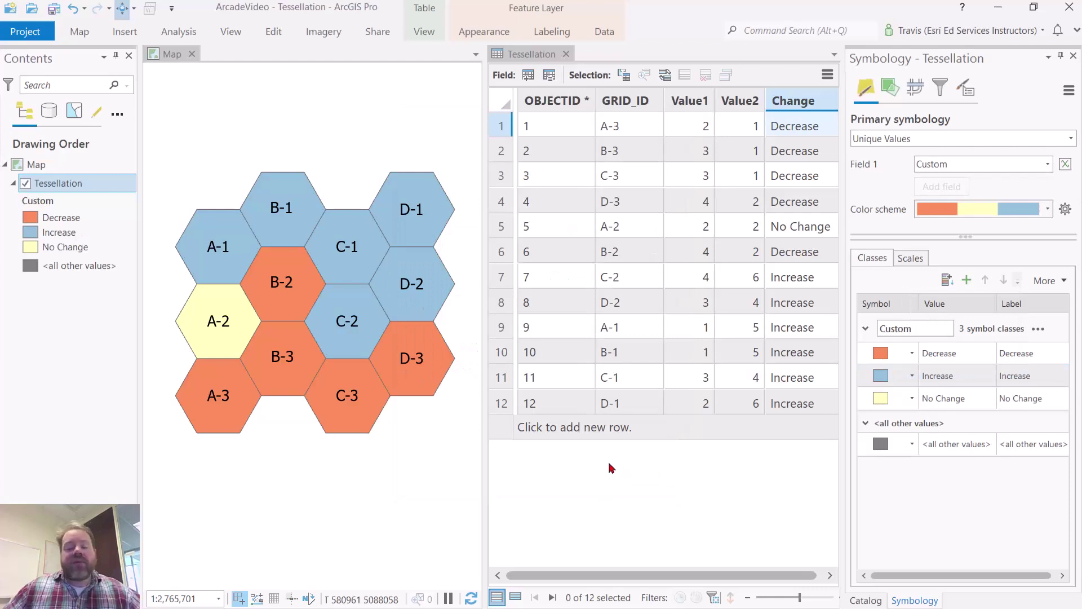
pyautogui.click(972, 169)
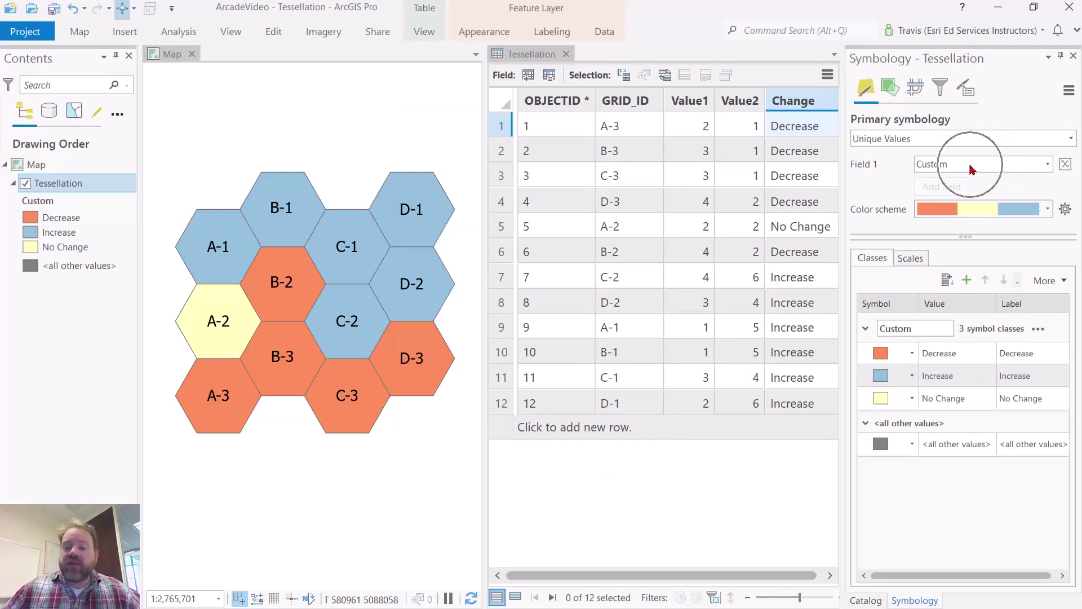